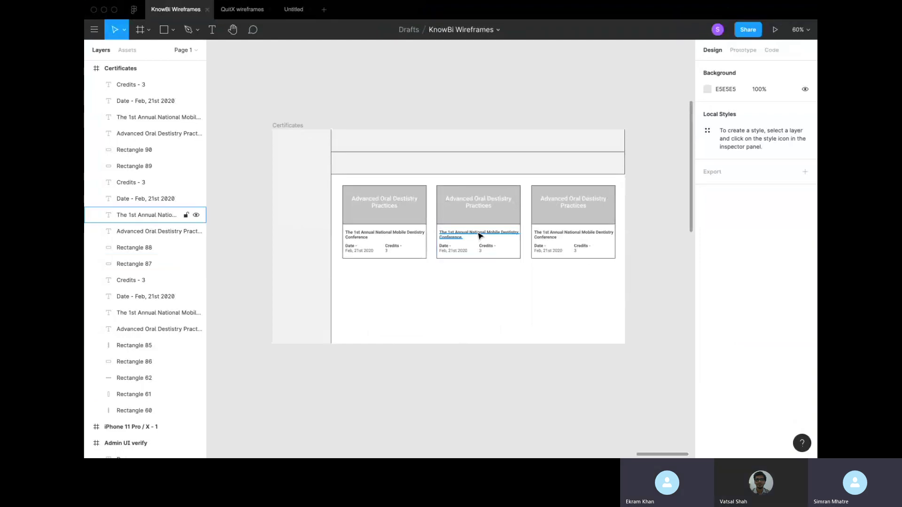
{"action": "scroll", "coordinate": [480, 236], "scroll_direction": "up", "scroll_amount": 3}
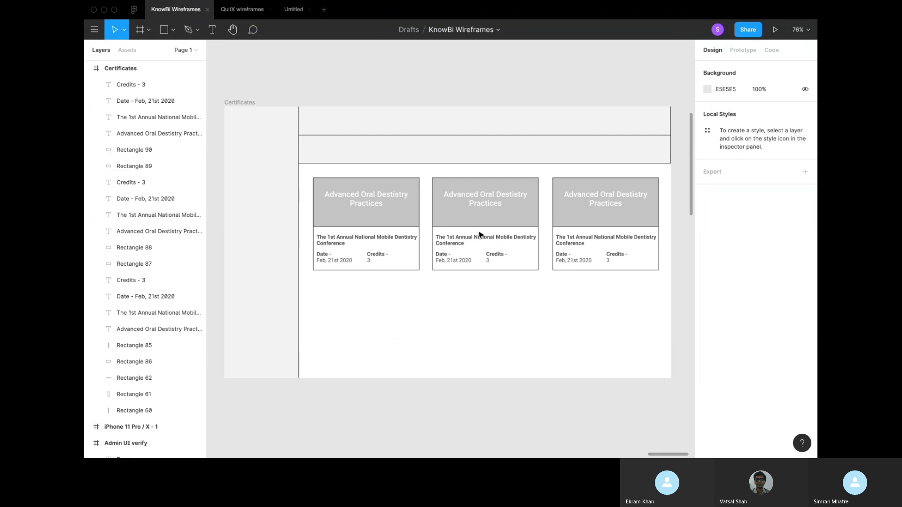
{"action": "key", "text": "XF86AudioRaiseVolume"}
{"action": "key", "text": "XF86AudioRaiseVolume"}
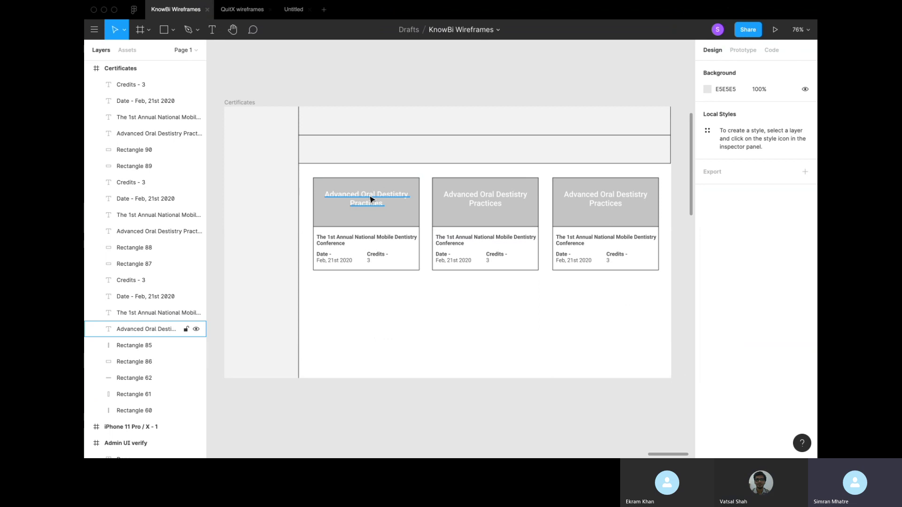
{"action": "left_click", "coordinate": [376, 243]}
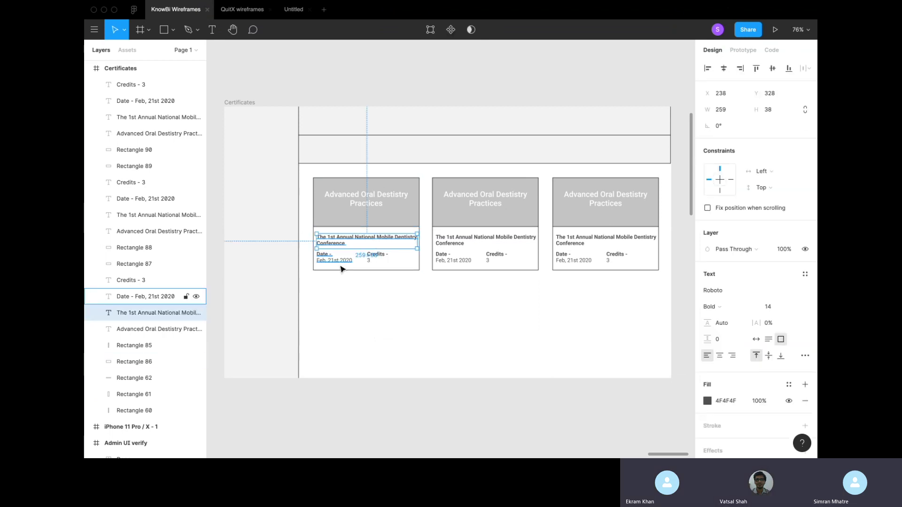
{"action": "left_click", "coordinate": [385, 298]}
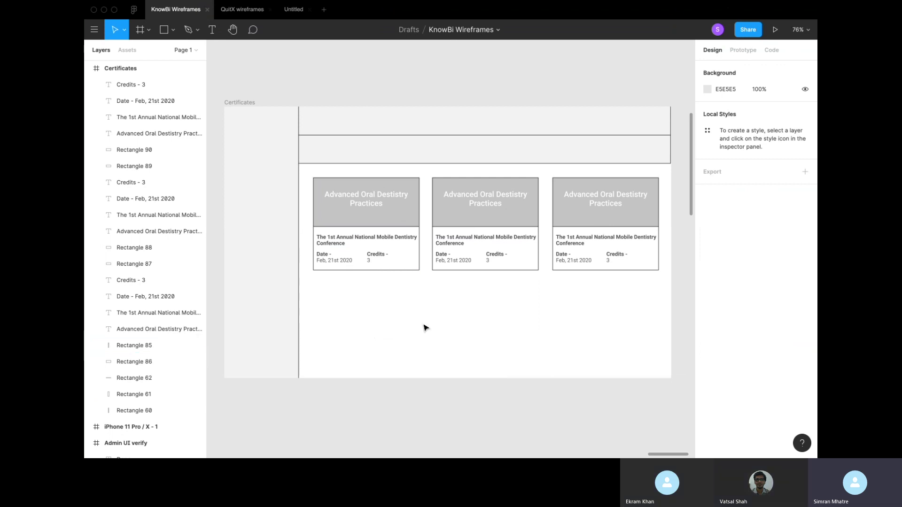
Step: Pan down to the Admin UI verify frames and zoom into the Professionals table with its Verify popup
{"action": "scroll", "coordinate": [416, 318], "scroll_direction": "down", "scroll_amount": 3}
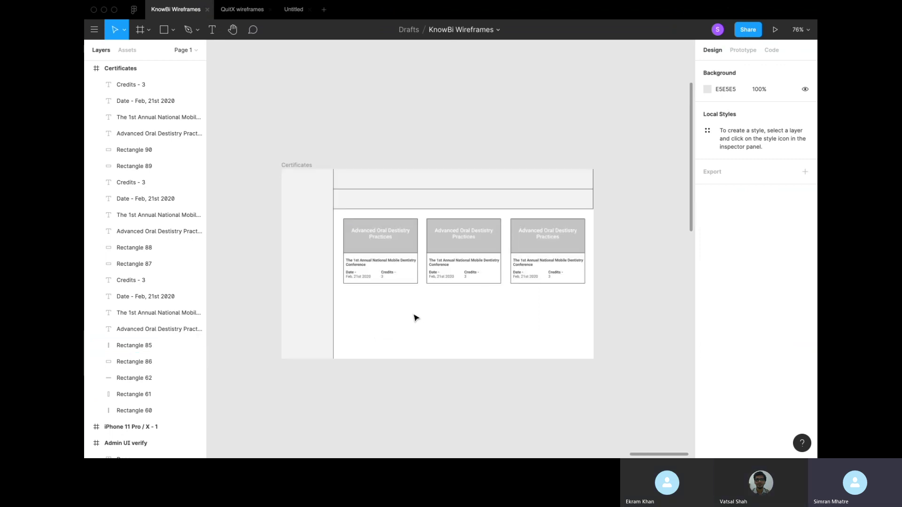
{"action": "scroll", "coordinate": [416, 318], "scroll_direction": "left", "scroll_amount": 3}
{"action": "scroll", "coordinate": [416, 318], "scroll_direction": "down", "scroll_amount": 5}
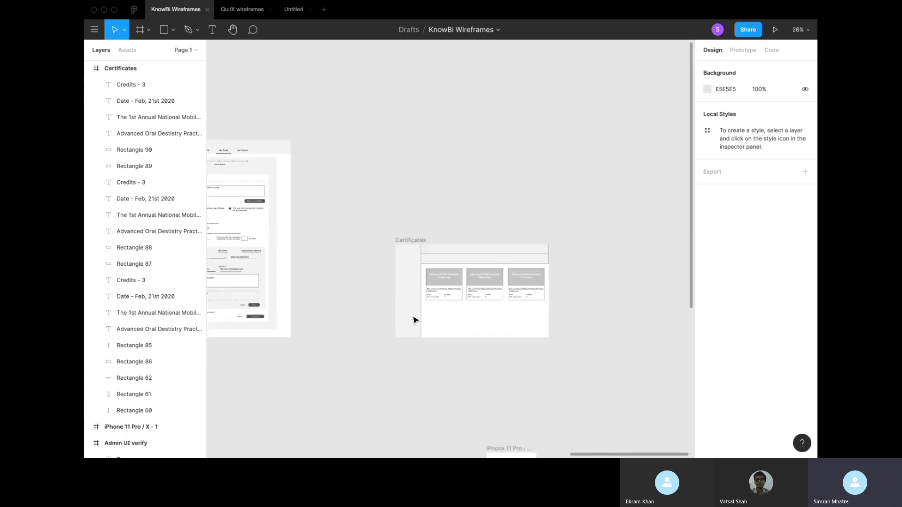
{"action": "scroll", "coordinate": [415, 319], "scroll_direction": "left", "scroll_amount": 5}
{"action": "scroll", "coordinate": [415, 320], "scroll_direction": "down", "scroll_amount": 2}
{"action": "scroll", "coordinate": [445, 298], "scroll_direction": "down", "scroll_amount": 5}
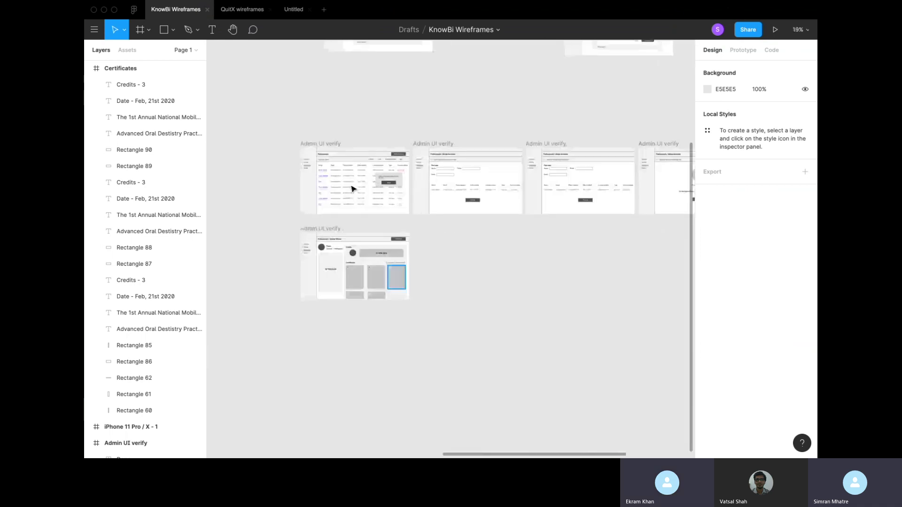
{"action": "scroll", "coordinate": [345, 167], "scroll_direction": "up", "scroll_amount": 5}
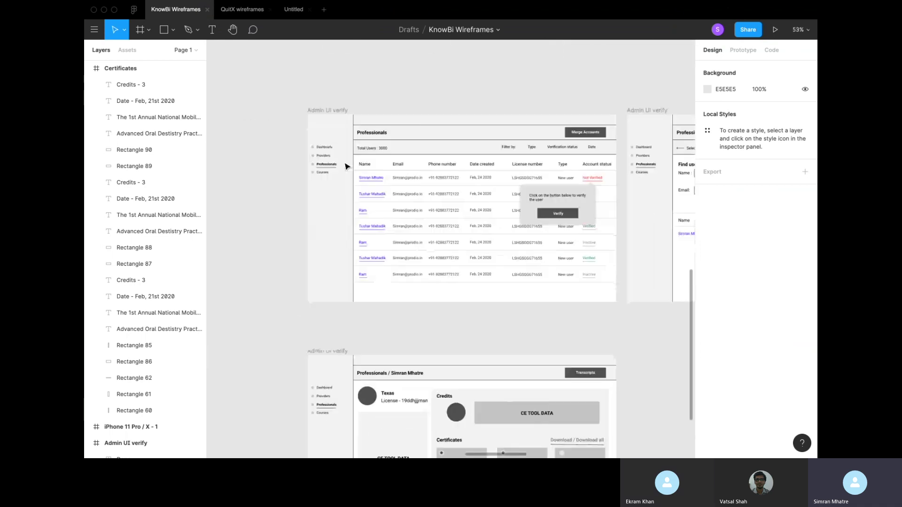
{"action": "scroll", "coordinate": [345, 167], "scroll_direction": "right", "scroll_amount": 2}
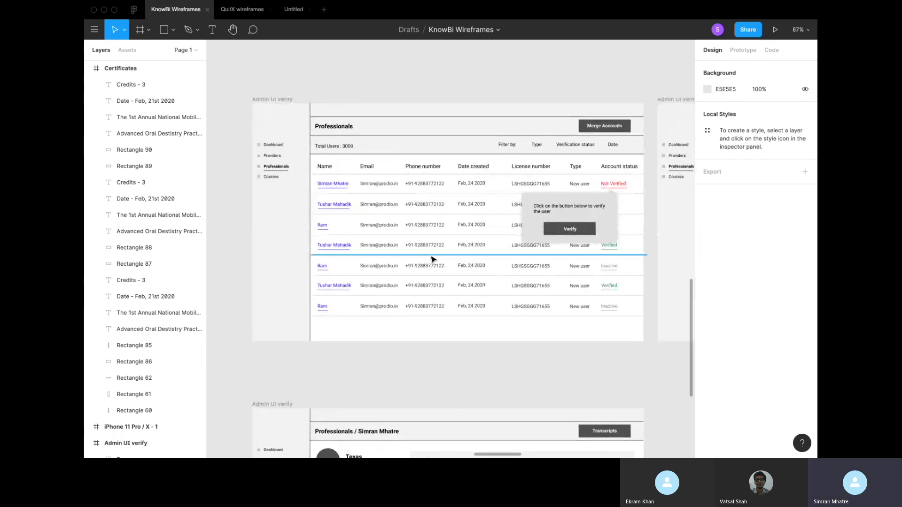
{"action": "scroll", "coordinate": [433, 258], "scroll_direction": "up", "scroll_amount": 1}
{"action": "scroll", "coordinate": [432, 258], "scroll_direction": "right", "scroll_amount": 1}
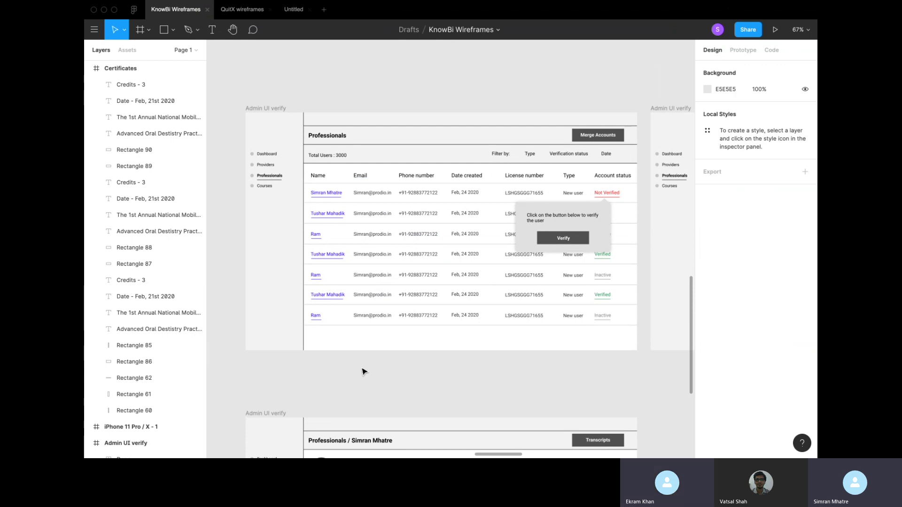
{"action": "scroll", "coordinate": [365, 372], "scroll_direction": "up", "scroll_amount": 5}
{"action": "scroll", "coordinate": [364, 372], "scroll_direction": "down", "scroll_amount": 1}
{"action": "scroll", "coordinate": [364, 372], "scroll_direction": "up", "scroll_amount": 3}
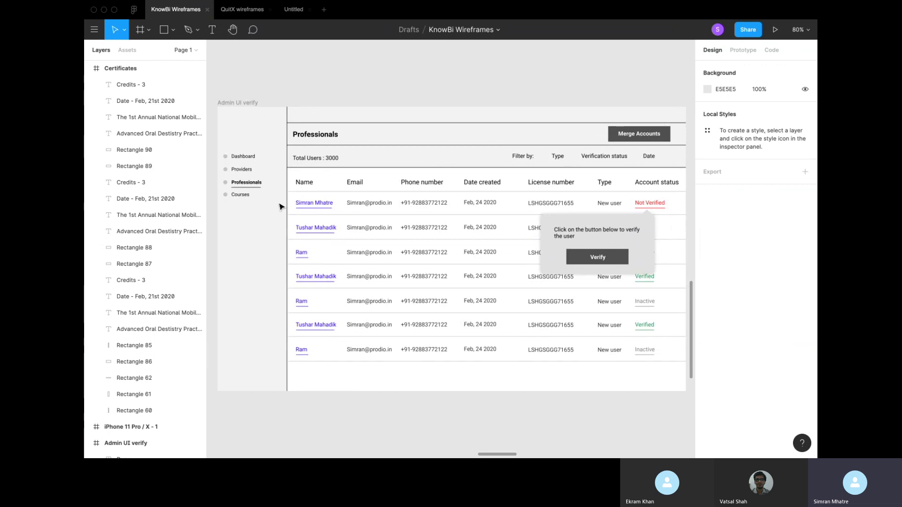
{"action": "left_click", "coordinate": [260, 187]}
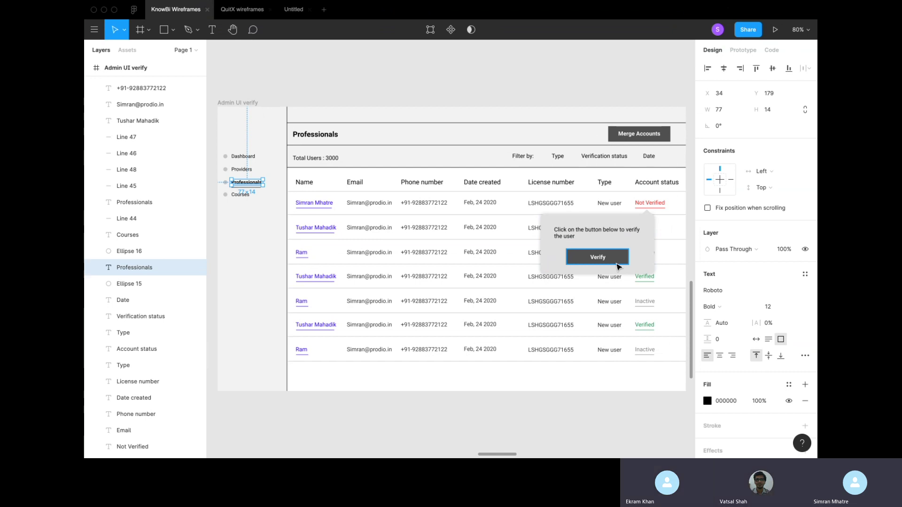
Step: Scroll sideways until the Merge Accounts frame's Find user form, Not Verified row and Proceed are visible
{"action": "scroll", "coordinate": [517, 379], "scroll_direction": "down", "scroll_amount": 3}
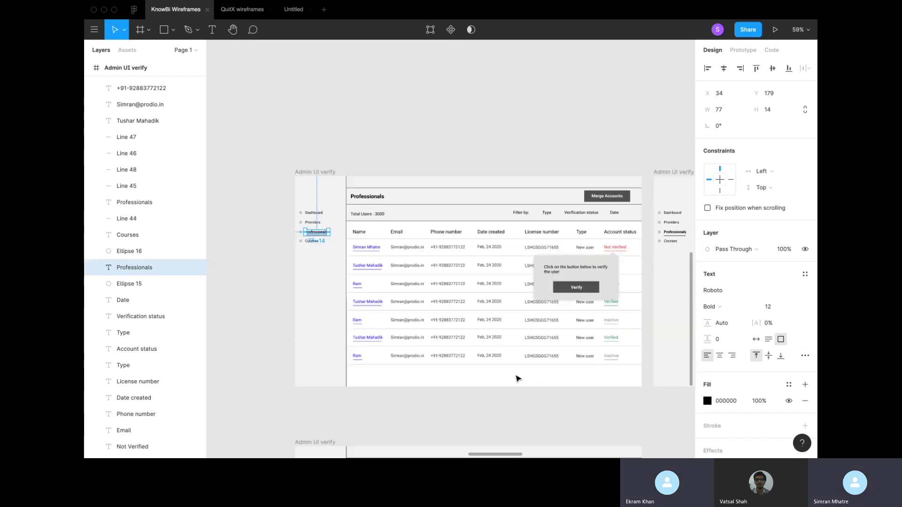
{"action": "scroll", "coordinate": [516, 378], "scroll_direction": "right", "scroll_amount": 10}
{"action": "scroll", "coordinate": [512, 359], "scroll_direction": "left", "scroll_amount": 9}
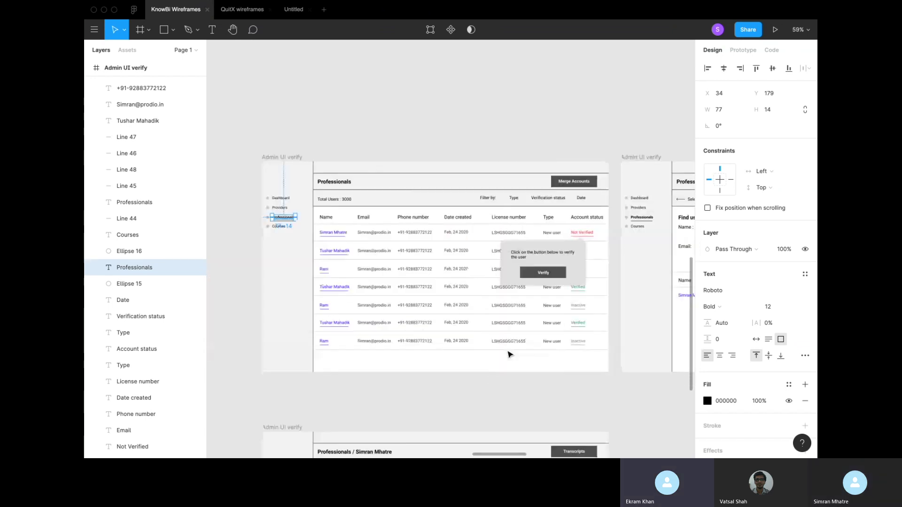
{"action": "scroll", "coordinate": [510, 353], "scroll_direction": "up", "scroll_amount": 3}
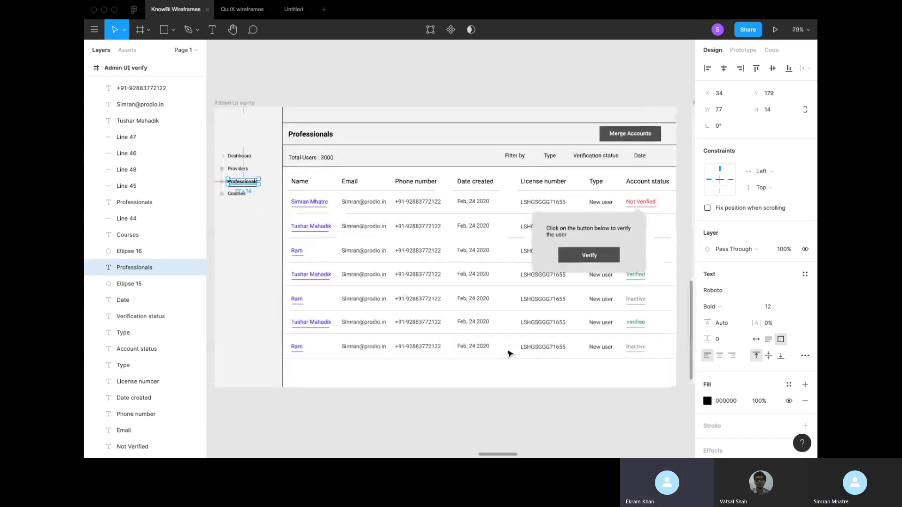
{"action": "scroll", "coordinate": [509, 353], "scroll_direction": "down", "scroll_amount": 1}
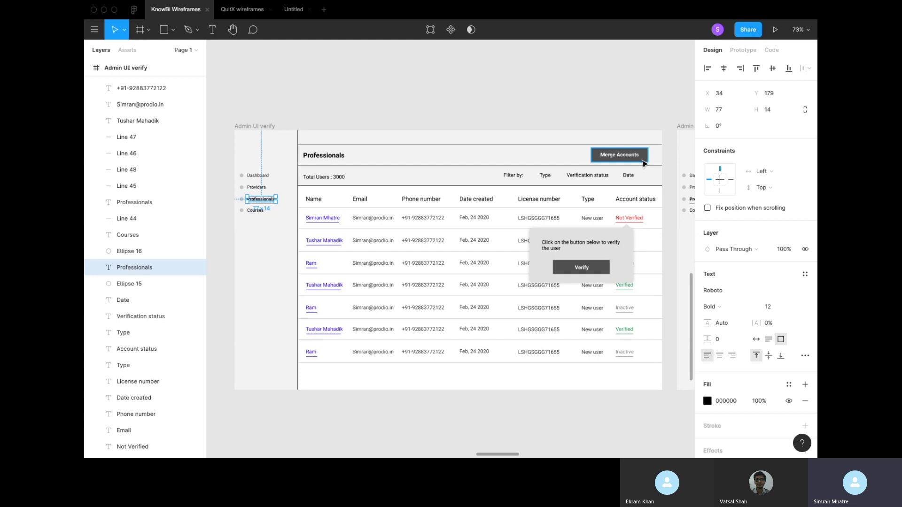
{"action": "scroll", "coordinate": [644, 163], "scroll_direction": "right", "scroll_amount": 5}
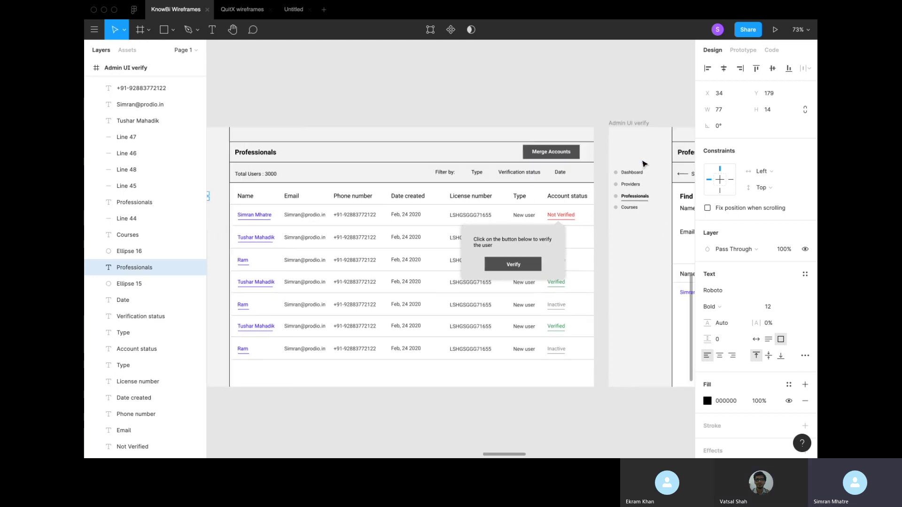
{"action": "scroll", "coordinate": [643, 163], "scroll_direction": "right", "scroll_amount": 20}
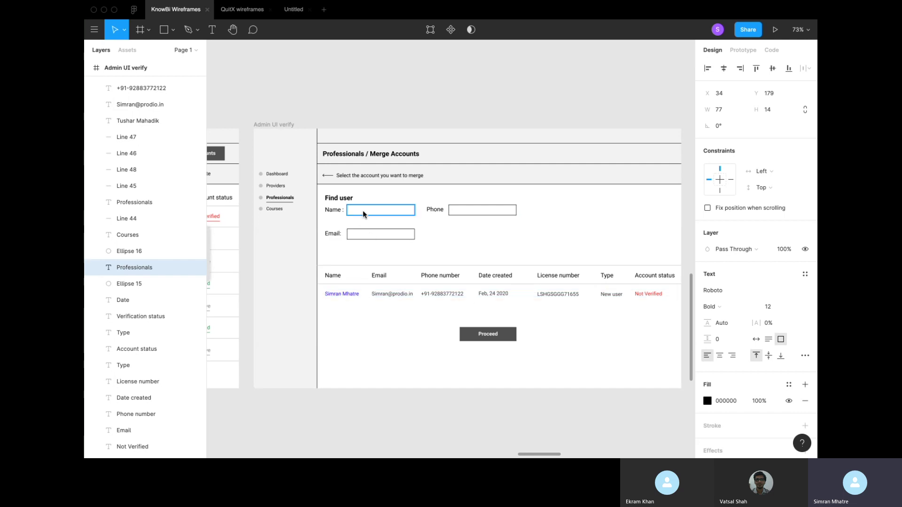
Step: Select the merge table's user row, then pan to the 'Select the account to be merged with' frame
{"action": "left_click", "coordinate": [350, 296]}
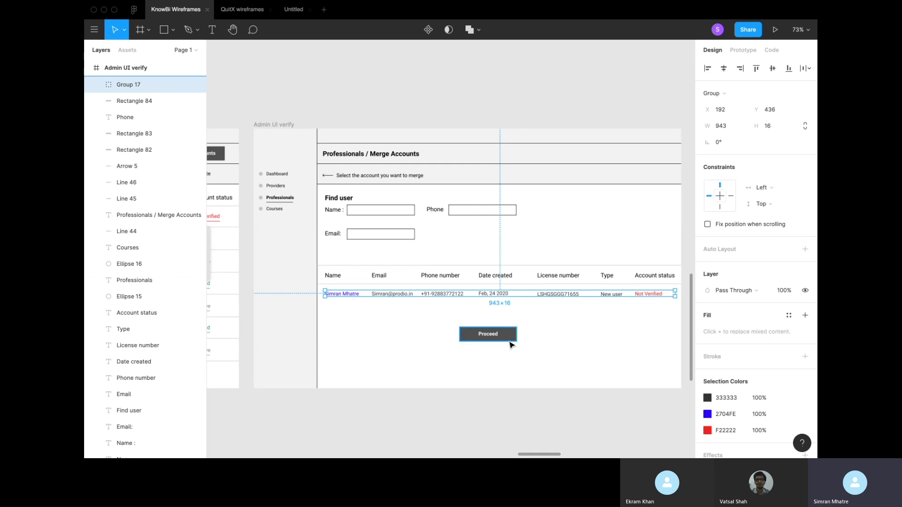
{"action": "scroll", "coordinate": [512, 345], "scroll_direction": "right", "scroll_amount": 10}
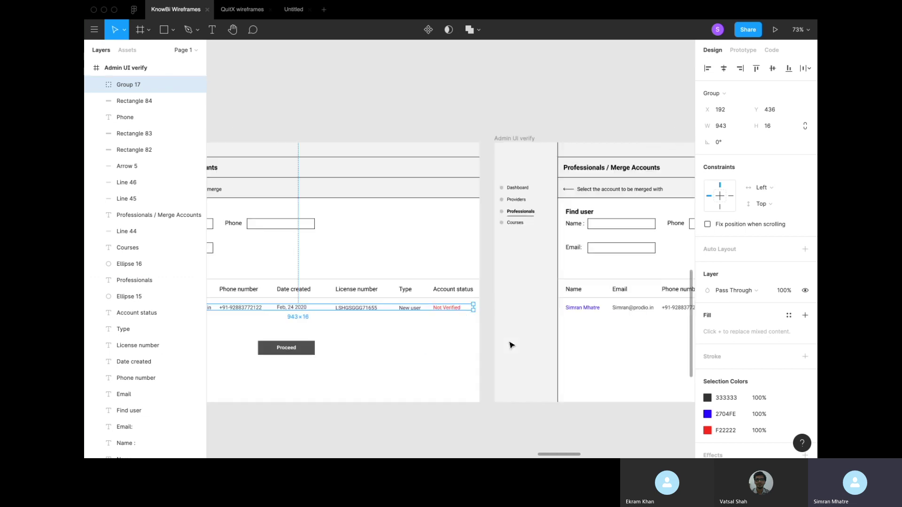
{"action": "scroll", "coordinate": [512, 345], "scroll_direction": "up", "scroll_amount": 1}
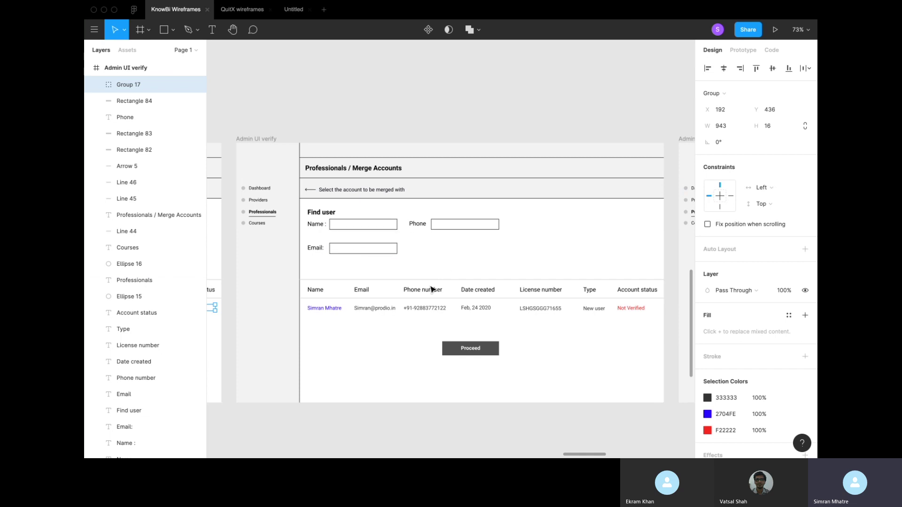
Step: Pan right to view Account Merged at 58%, then back to the 'Select the account you want to merge' frame
{"action": "scroll", "coordinate": [423, 313], "scroll_direction": "right", "scroll_amount": 10}
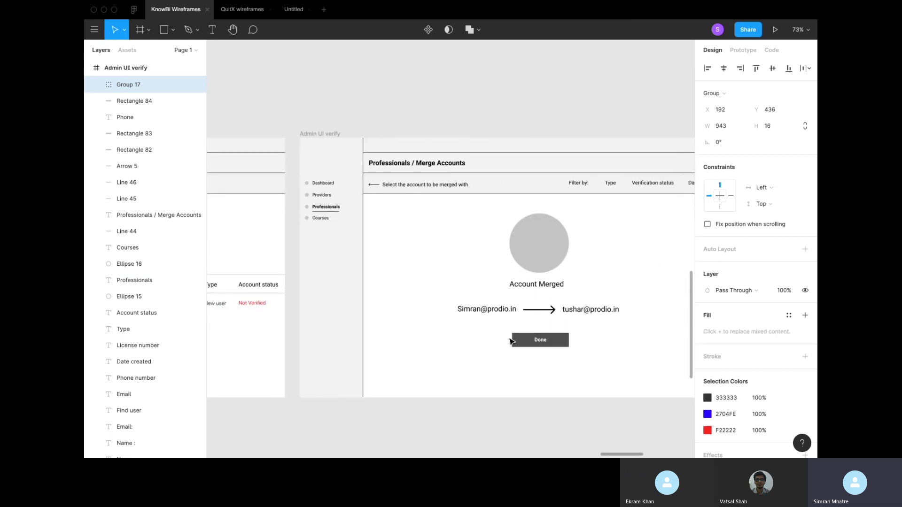
{"action": "scroll", "coordinate": [513, 342], "scroll_direction": "right", "scroll_amount": 2}
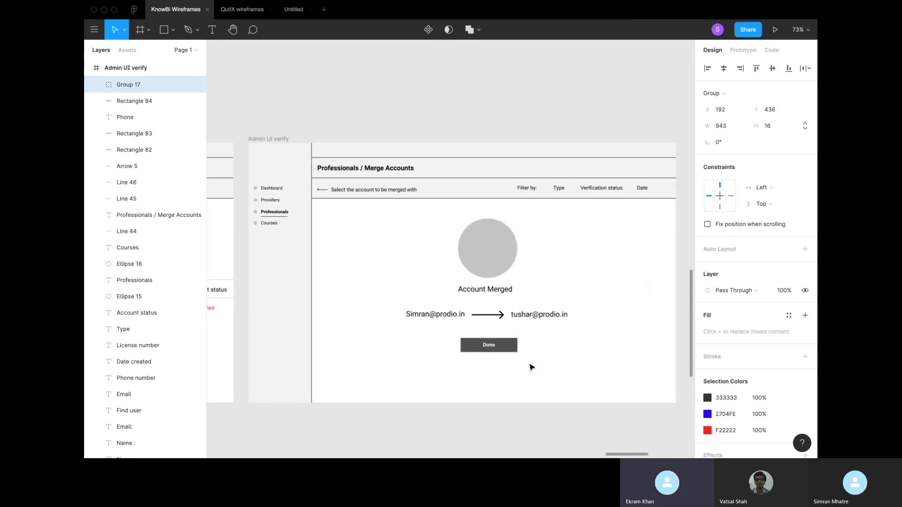
{"action": "scroll", "coordinate": [505, 334], "scroll_direction": "down", "scroll_amount": 3}
{"action": "scroll", "coordinate": [504, 335], "scroll_direction": "left", "scroll_amount": 12}
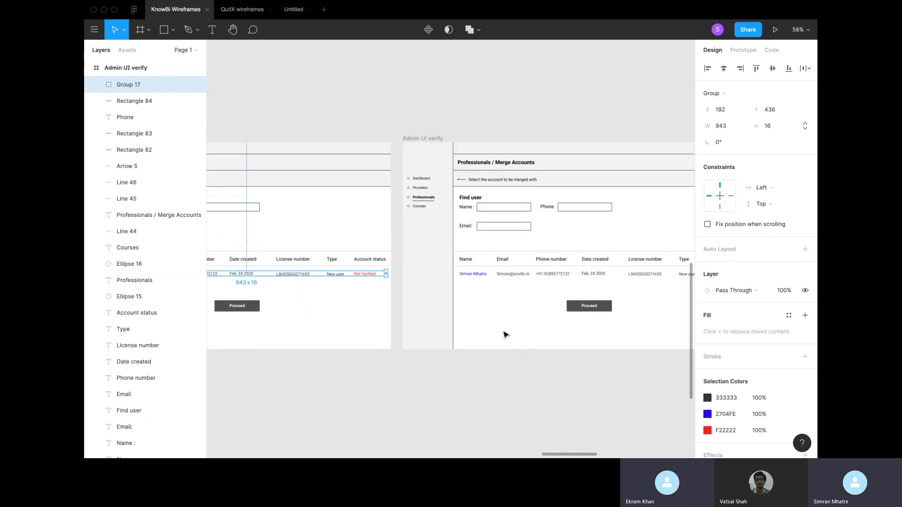
{"action": "scroll", "coordinate": [385, 404], "scroll_direction": "left", "scroll_amount": 2}
{"action": "scroll", "coordinate": [385, 404], "scroll_direction": "left", "scroll_amount": 6}
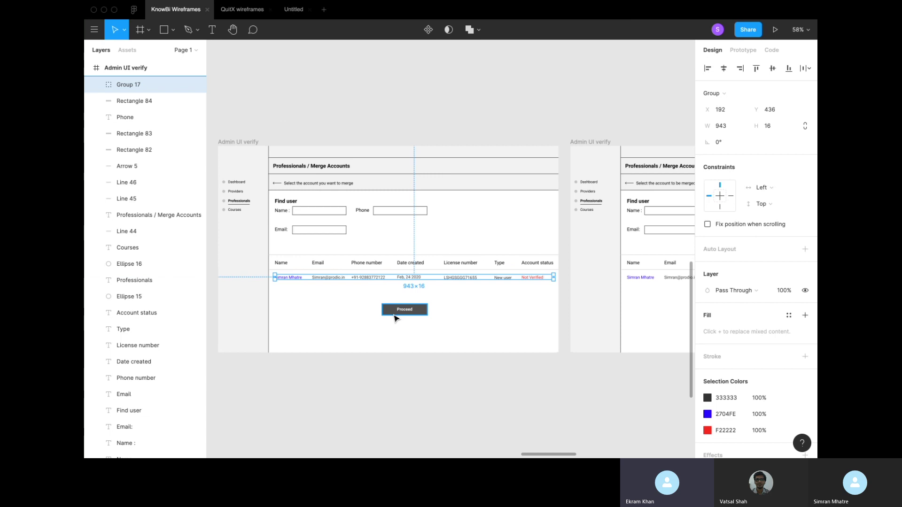
{"action": "scroll", "coordinate": [395, 318], "scroll_direction": "left", "scroll_amount": 2}
{"action": "scroll", "coordinate": [395, 319], "scroll_direction": "up", "scroll_amount": 5}
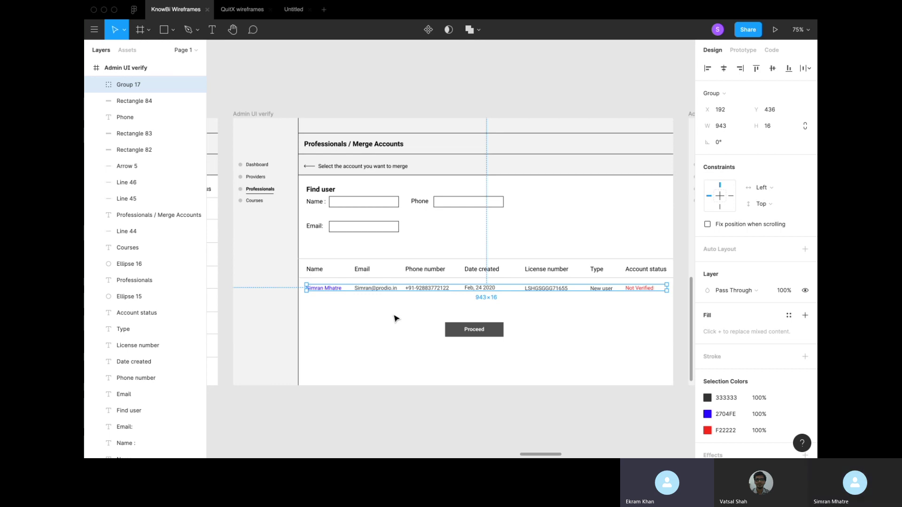
Step: Deselect Group 17 by clicking empty canvas beside the Merge Accounts table
{"action": "left_click", "coordinate": [395, 319]}
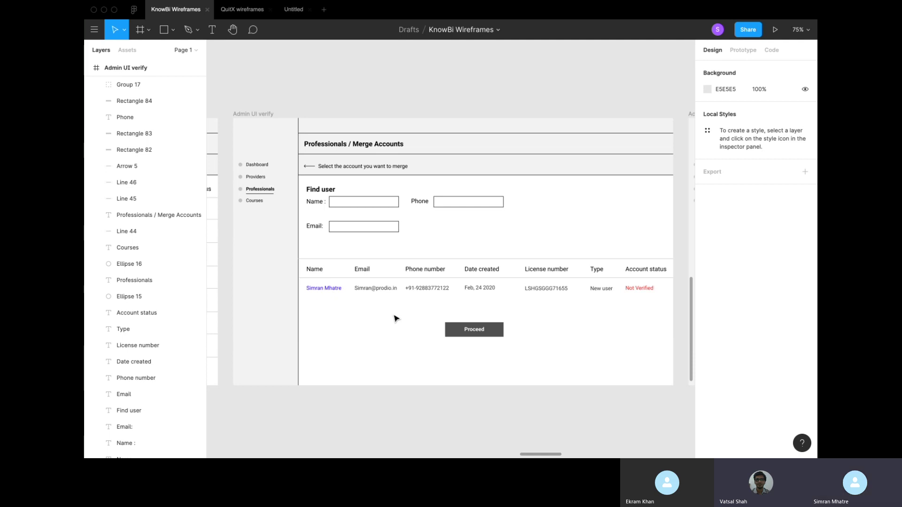
Step: Pan right to the Account Merged frame showing the email-to-email arrow and Done
{"action": "scroll", "coordinate": [395, 319], "scroll_direction": "right", "scroll_amount": 10}
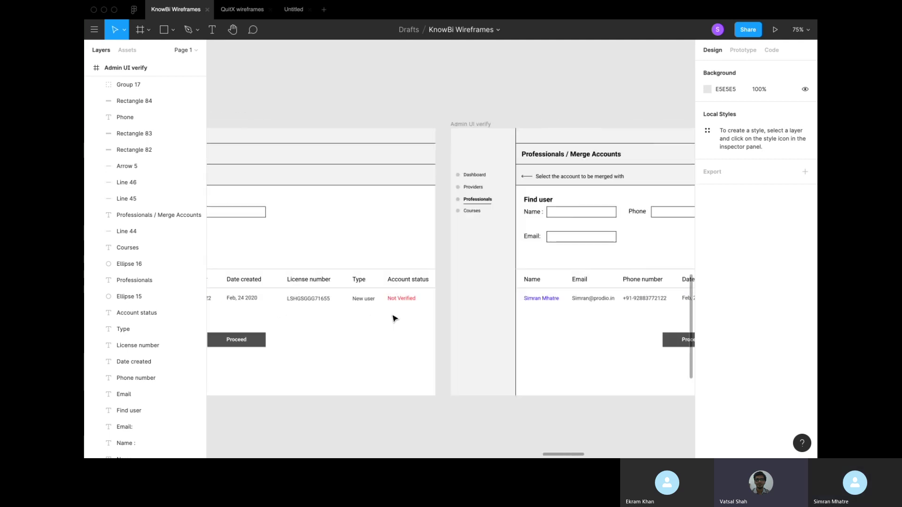
{"action": "scroll", "coordinate": [395, 319], "scroll_direction": "right", "scroll_amount": 10}
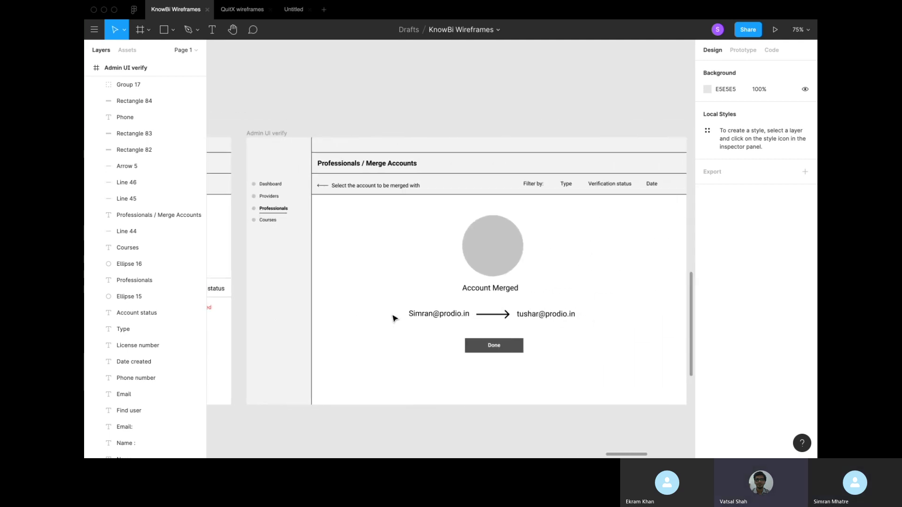
{"action": "scroll", "coordinate": [393, 318], "scroll_direction": "right", "scroll_amount": 2}
{"action": "scroll", "coordinate": [394, 318], "scroll_direction": "down", "scroll_amount": 1}
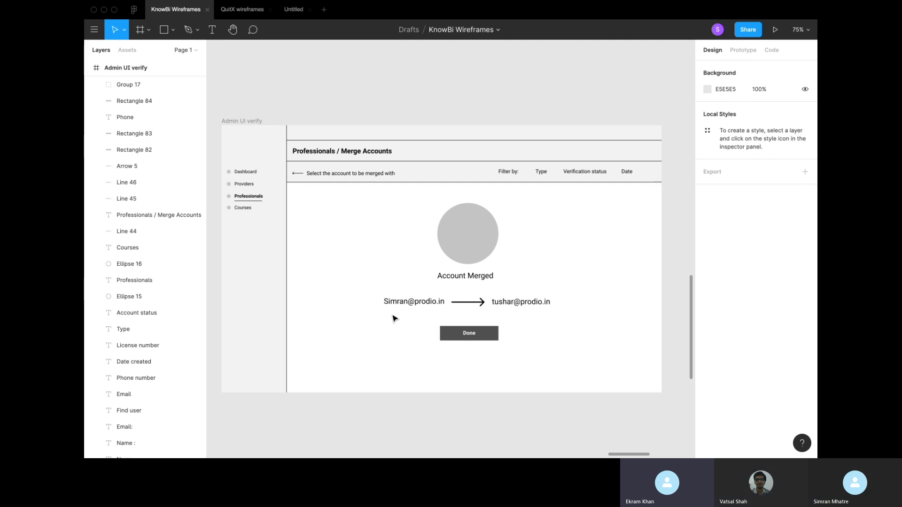
{"action": "scroll", "coordinate": [421, 290], "scroll_direction": "down", "scroll_amount": 5}
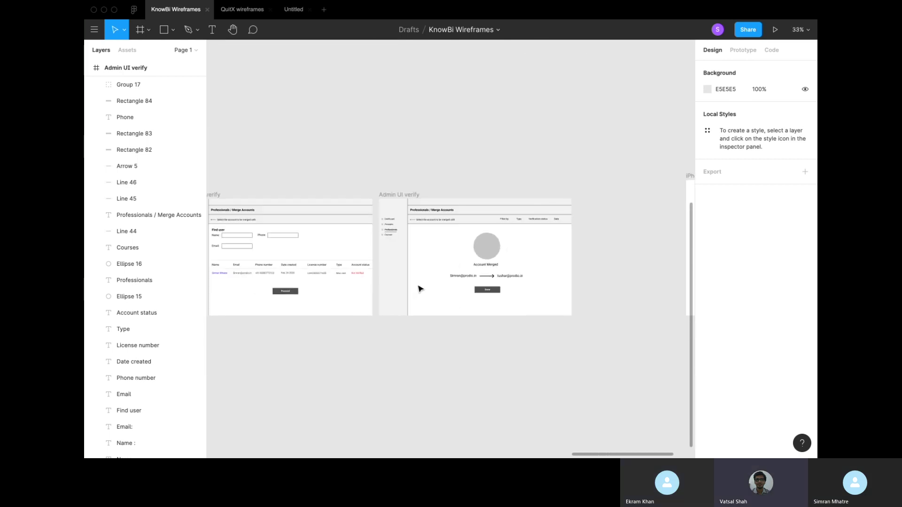
{"action": "scroll", "coordinate": [421, 281], "scroll_direction": "up", "scroll_amount": 2}
{"action": "scroll", "coordinate": [421, 280], "scroll_direction": "up", "scroll_amount": 2}
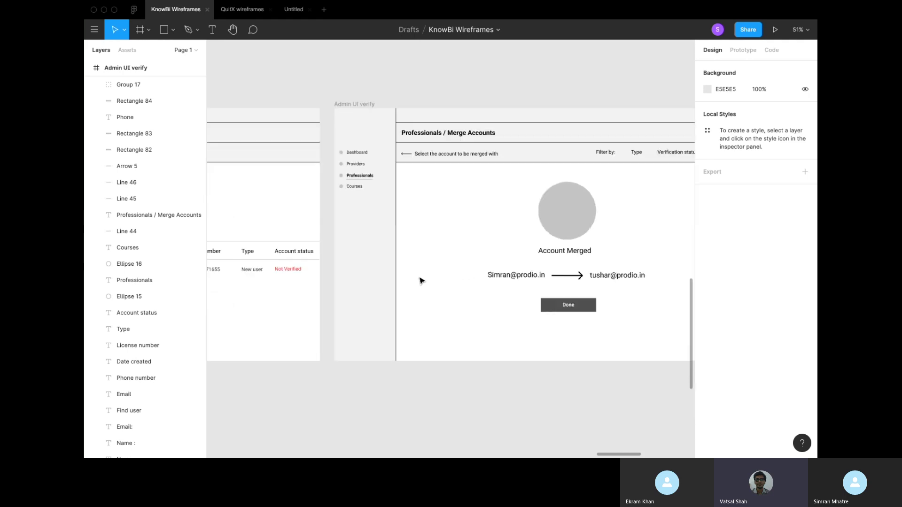
{"action": "scroll", "coordinate": [420, 280], "scroll_direction": "up", "scroll_amount": 3}
{"action": "scroll", "coordinate": [416, 282], "scroll_direction": "right", "scroll_amount": 2}
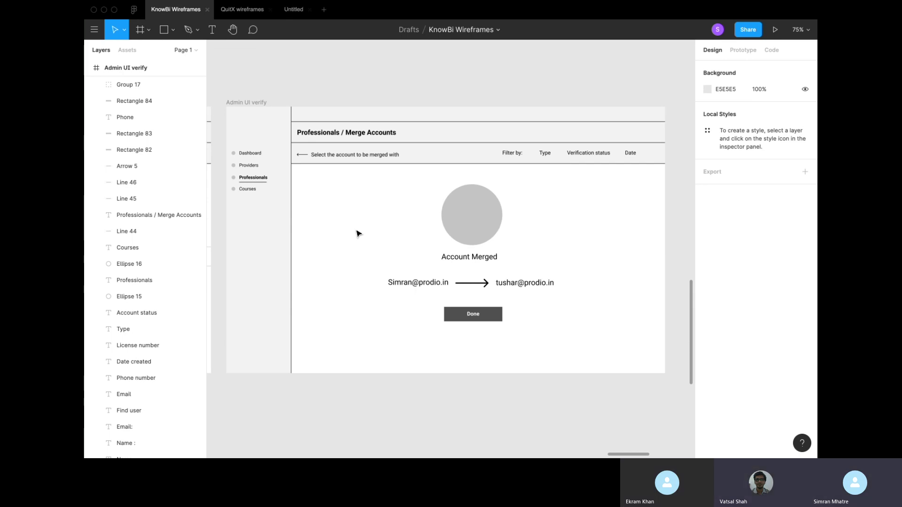
{"action": "scroll", "coordinate": [358, 233], "scroll_direction": "down", "scroll_amount": 3}
Step: Zoom out over all Admin UI verify frames, then zoom to about 80% on the Credits and Certificates profile
{"action": "scroll", "coordinate": [357, 233], "scroll_direction": "down", "scroll_amount": 5}
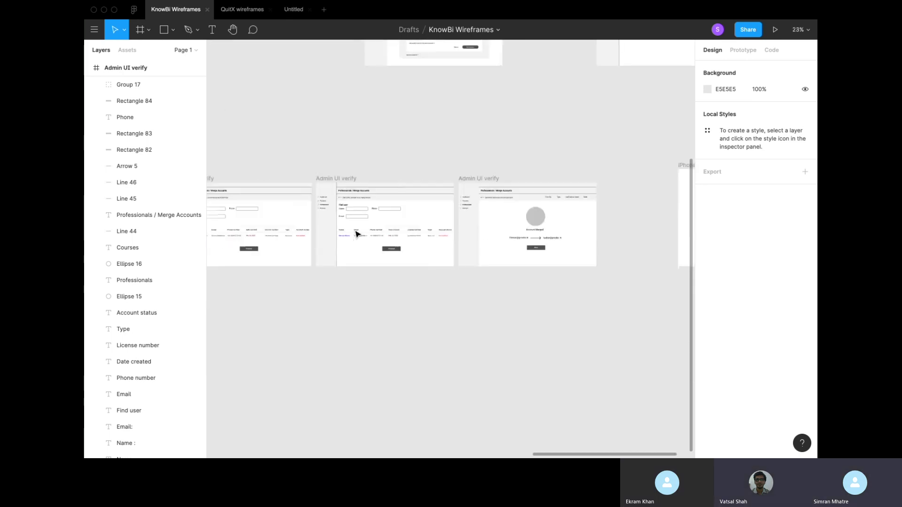
{"action": "scroll", "coordinate": [258, 316], "scroll_direction": "up", "scroll_amount": 5}
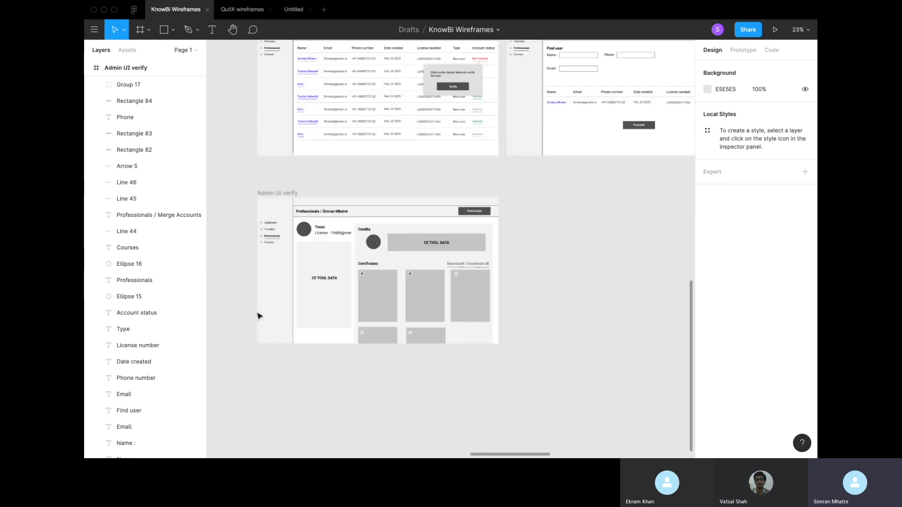
{"action": "scroll", "coordinate": [258, 316], "scroll_direction": "up", "scroll_amount": 3}
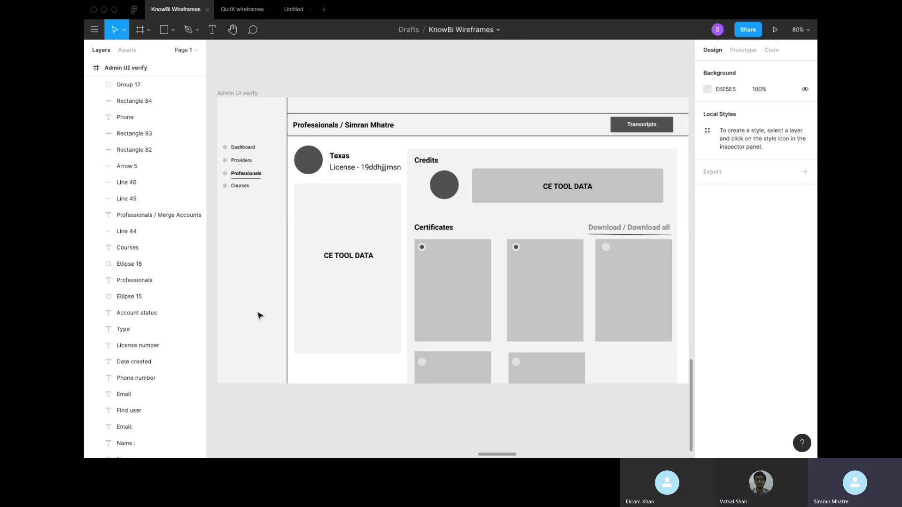
{"action": "scroll", "coordinate": [266, 218], "scroll_direction": "down", "scroll_amount": 5}
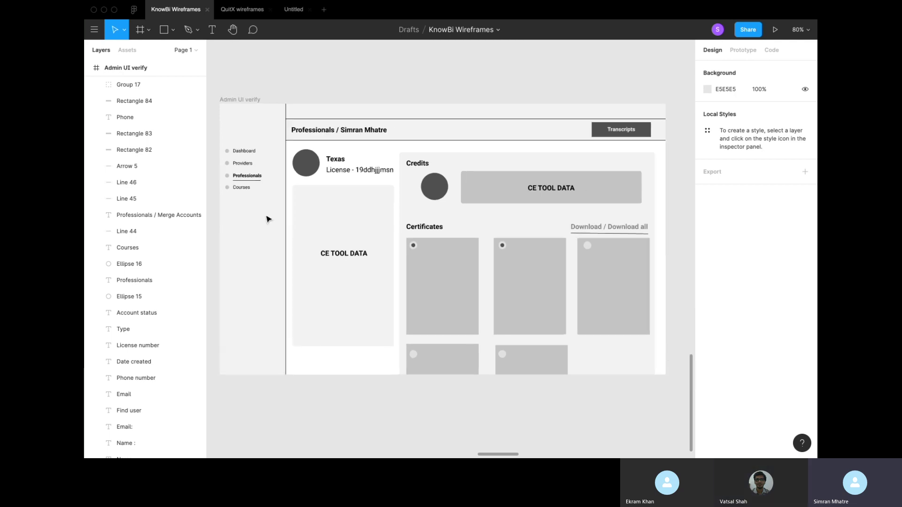
{"action": "scroll", "coordinate": [282, 188], "scroll_direction": "up", "scroll_amount": 3}
{"action": "scroll", "coordinate": [318, 137], "scroll_direction": "up", "scroll_amount": 5}
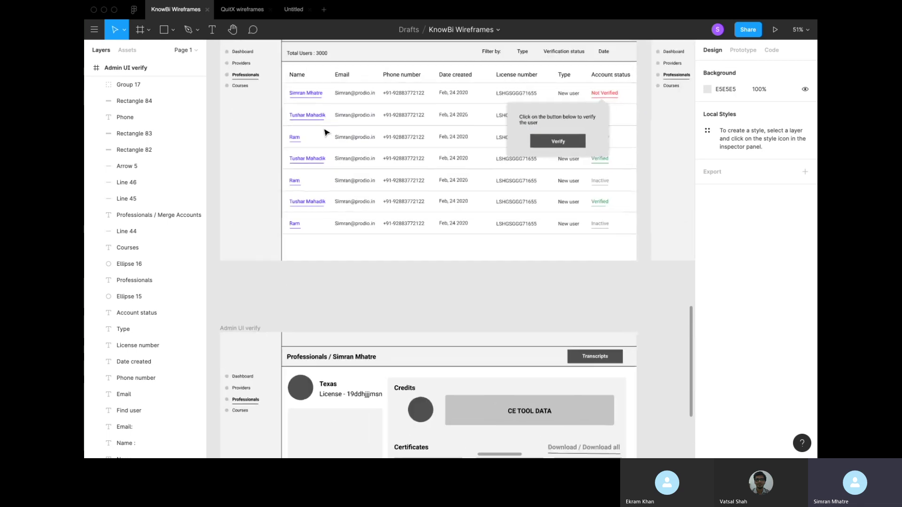
{"action": "scroll", "coordinate": [328, 157], "scroll_direction": "down", "scroll_amount": 4}
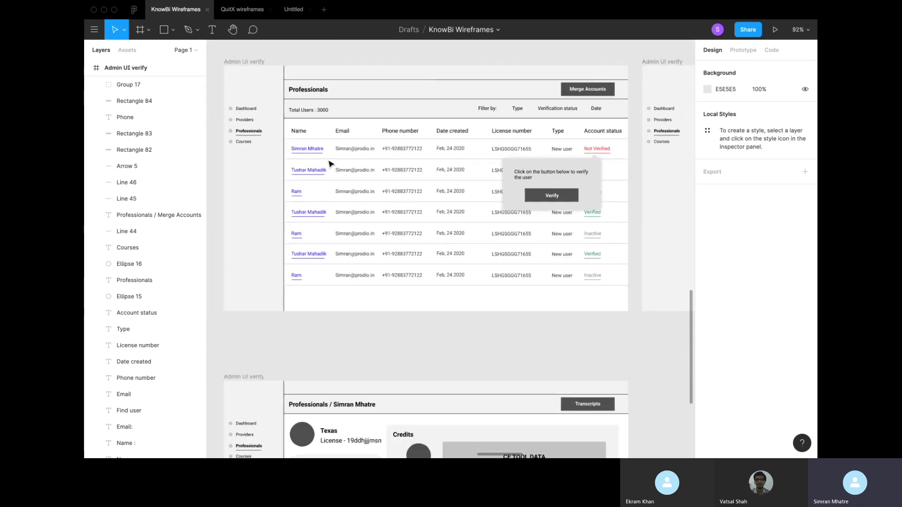
{"action": "scroll", "coordinate": [332, 163], "scroll_direction": "up", "scroll_amount": 2}
{"action": "scroll", "coordinate": [331, 163], "scroll_direction": "up", "scroll_amount": 3}
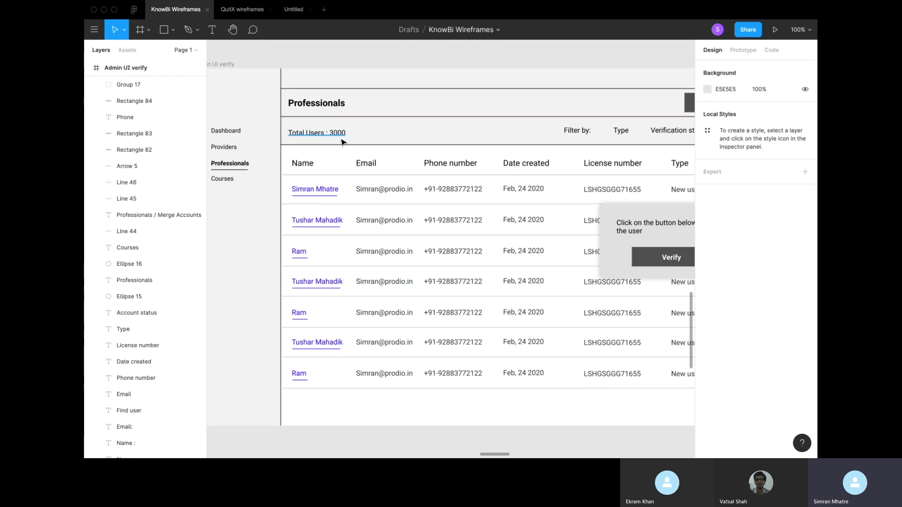
{"action": "scroll", "coordinate": [342, 141], "scroll_direction": "down", "scroll_amount": 3}
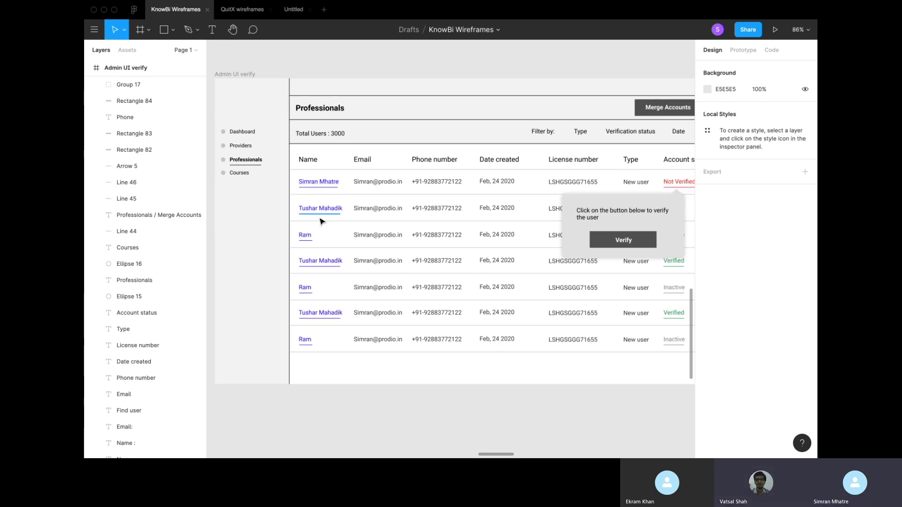
{"action": "scroll", "coordinate": [321, 221], "scroll_direction": "down", "scroll_amount": 2}
{"action": "scroll", "coordinate": [321, 222], "scroll_direction": "down", "scroll_amount": 10}
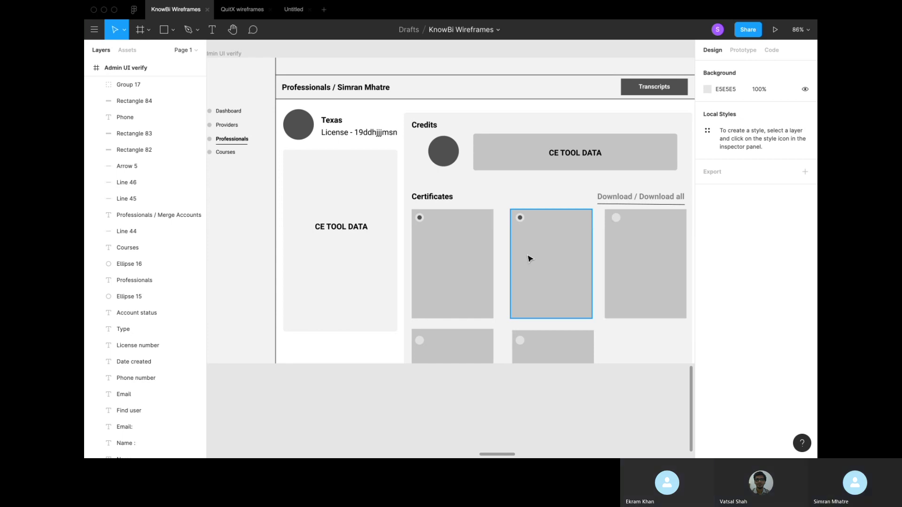
Step: Zoom out to about 34% and pan up to the LiveEvent - 1 Session Details frame
{"action": "scroll", "coordinate": [530, 258], "scroll_direction": "down", "scroll_amount": 1}
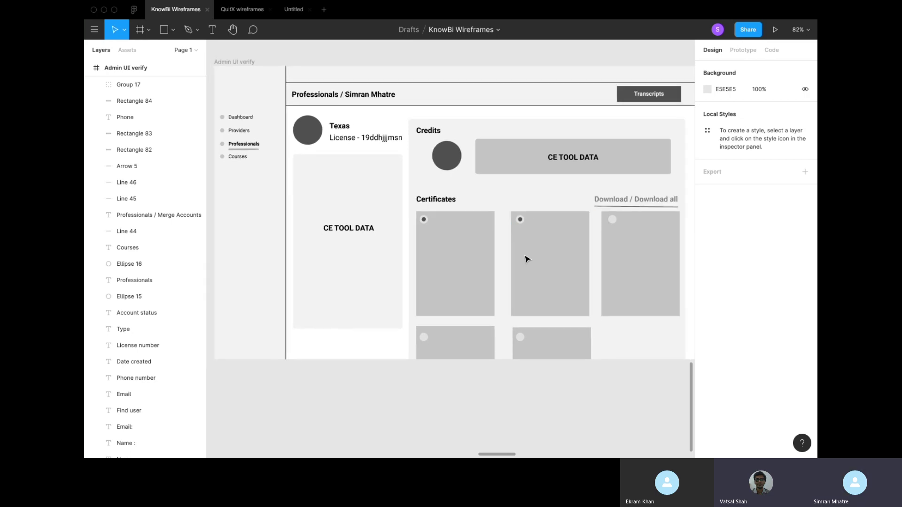
{"action": "scroll", "coordinate": [489, 240], "scroll_direction": "down", "scroll_amount": 1}
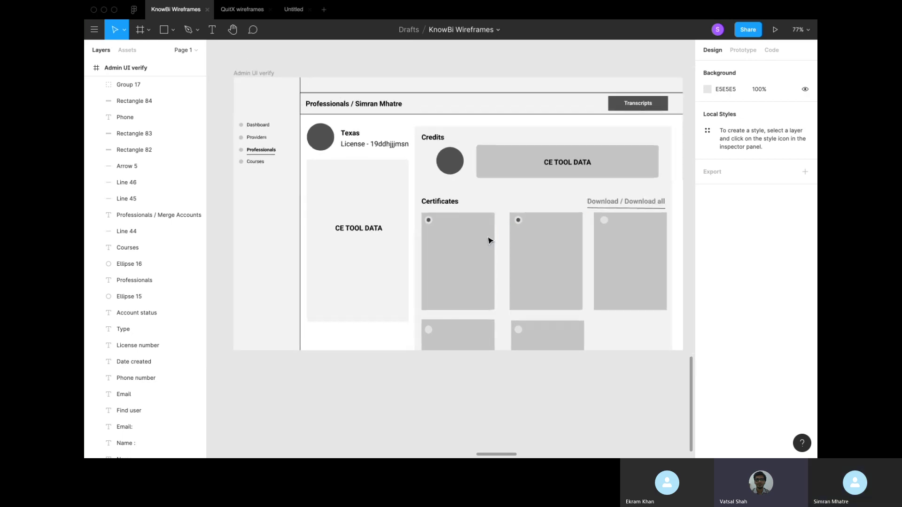
{"action": "scroll", "coordinate": [489, 240], "scroll_direction": "down", "scroll_amount": 4}
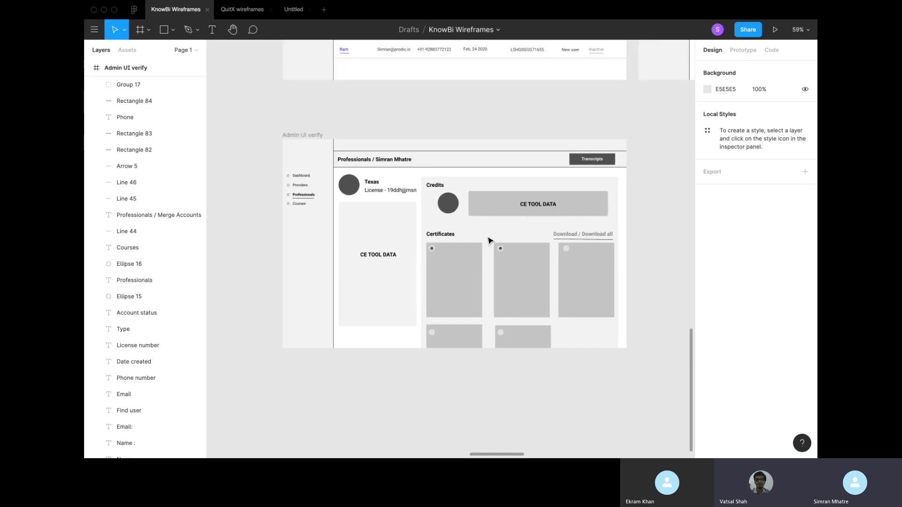
{"action": "scroll", "coordinate": [489, 240], "scroll_direction": "up", "scroll_amount": 5}
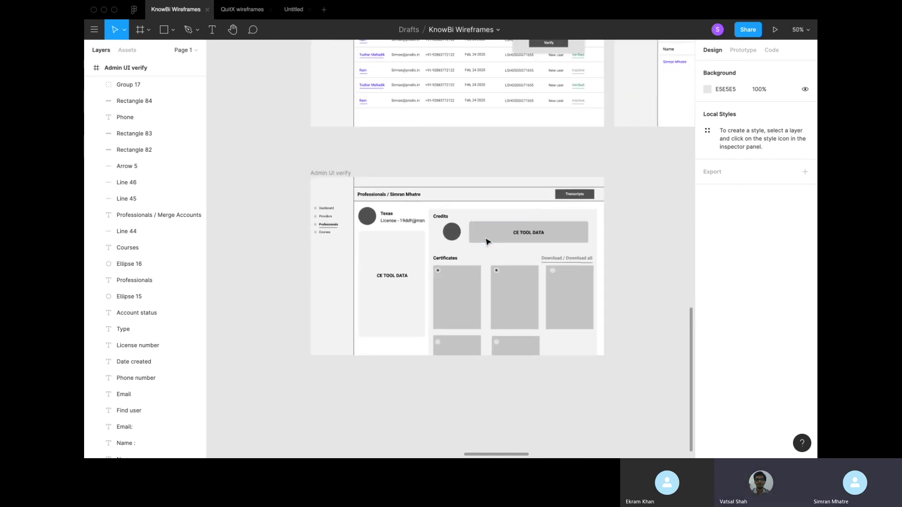
{"action": "scroll", "coordinate": [487, 242], "scroll_direction": "down", "scroll_amount": 2}
{"action": "scroll", "coordinate": [487, 242], "scroll_direction": "up", "scroll_amount": 2}
{"action": "scroll", "coordinate": [487, 242], "scroll_direction": "down", "scroll_amount": 3}
{"action": "scroll", "coordinate": [470, 188], "scroll_direction": "down", "scroll_amount": 10}
{"action": "scroll", "coordinate": [464, 155], "scroll_direction": "up", "scroll_amount": 2}
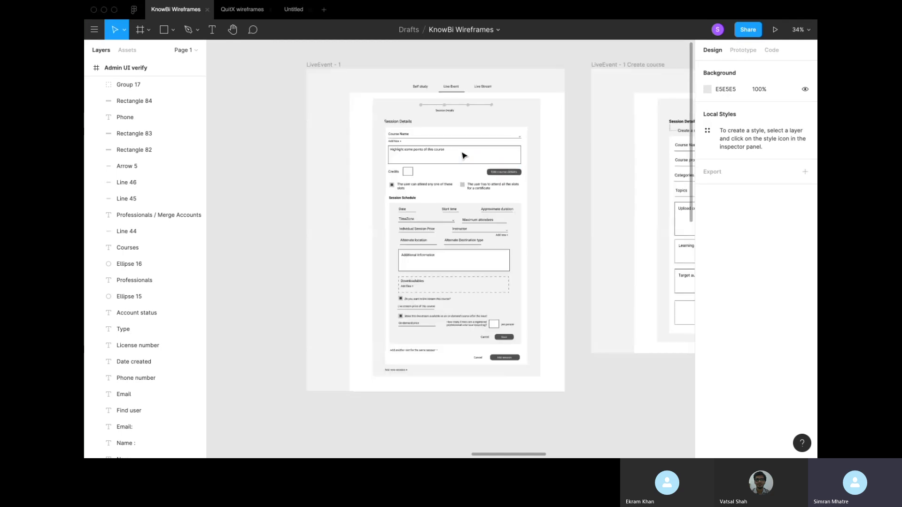
{"action": "scroll", "coordinate": [464, 155], "scroll_direction": "up", "scroll_amount": 4}
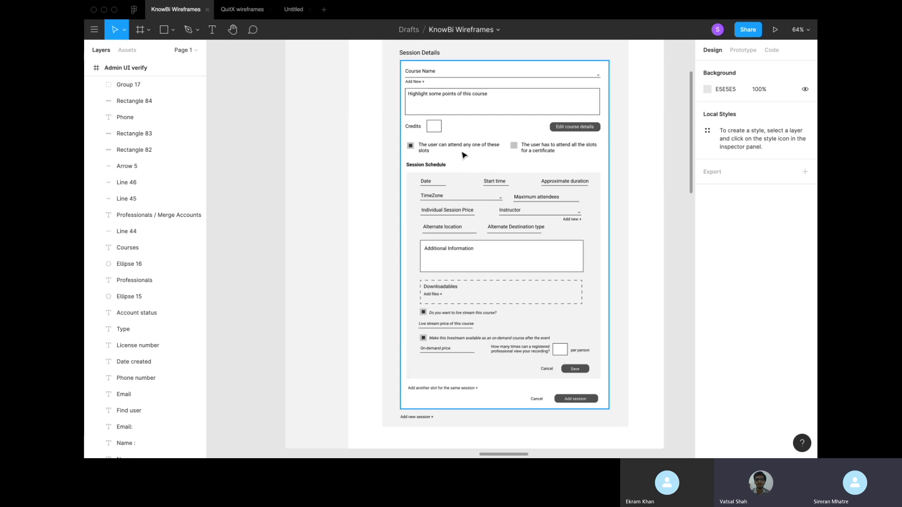
{"action": "scroll", "coordinate": [464, 156], "scroll_direction": "down", "scroll_amount": 2}
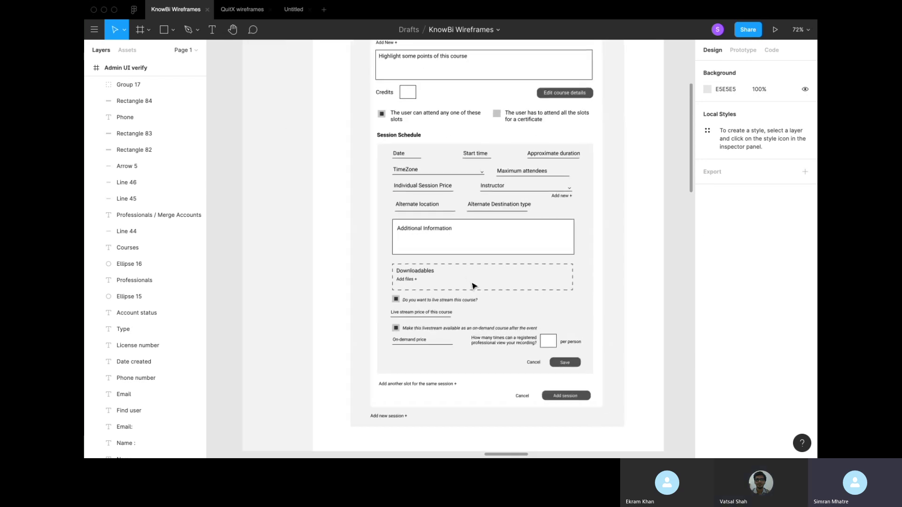
{"action": "scroll", "coordinate": [473, 286], "scroll_direction": "down", "scroll_amount": 2}
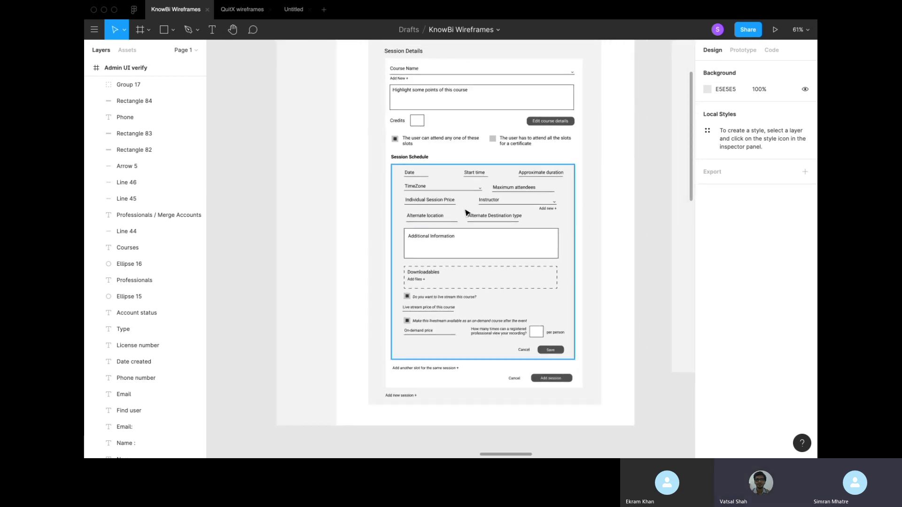
{"action": "scroll", "coordinate": [468, 209], "scroll_direction": "up", "scroll_amount": 1}
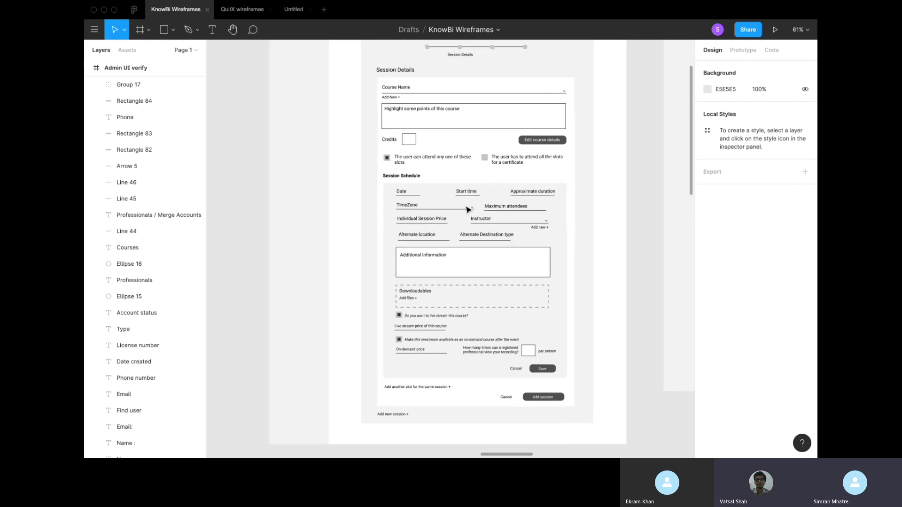
{"action": "scroll", "coordinate": [469, 209], "scroll_direction": "up", "scroll_amount": 1}
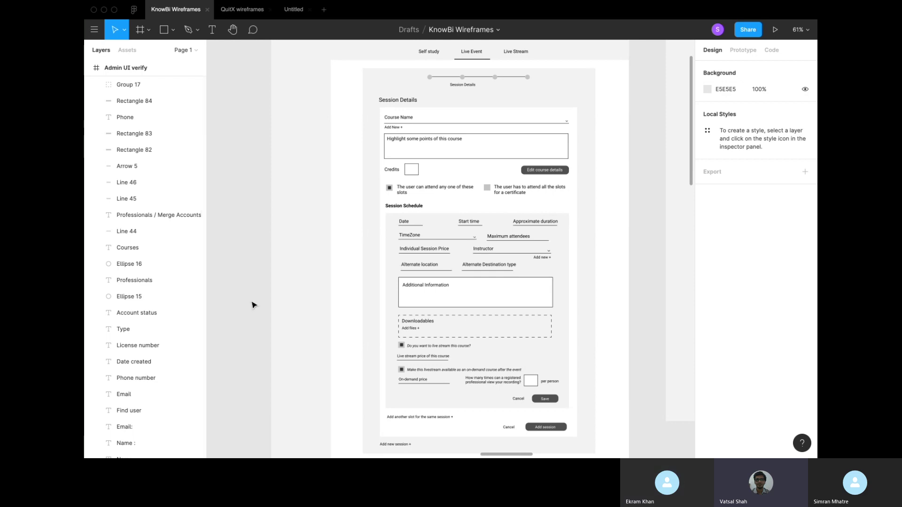
Step: Scroll down the form and jump back to the Professionals table with its Not Verified, Verified and Inactive statuses
{"action": "scroll", "coordinate": [253, 305], "scroll_direction": "down", "scroll_amount": 1}
{"action": "scroll", "coordinate": [257, 317], "scroll_direction": "down", "scroll_amount": 5}
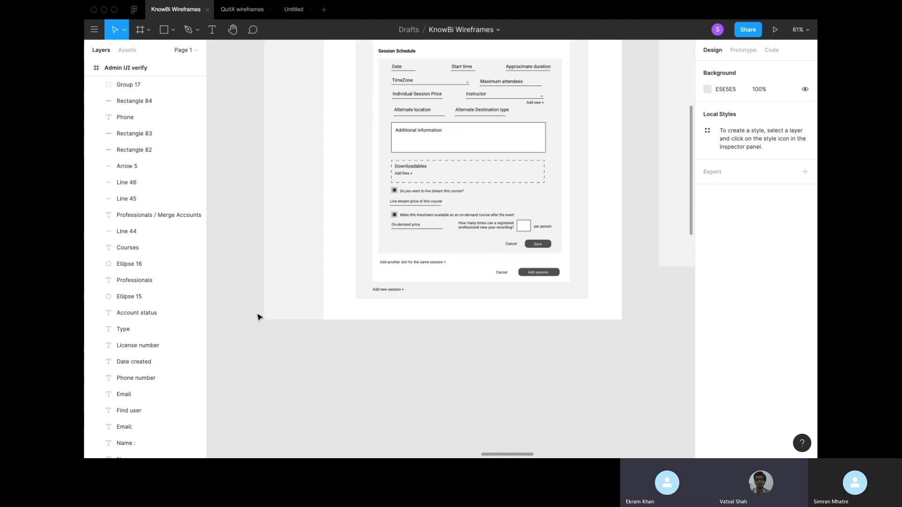
{"action": "key", "text": "n"}
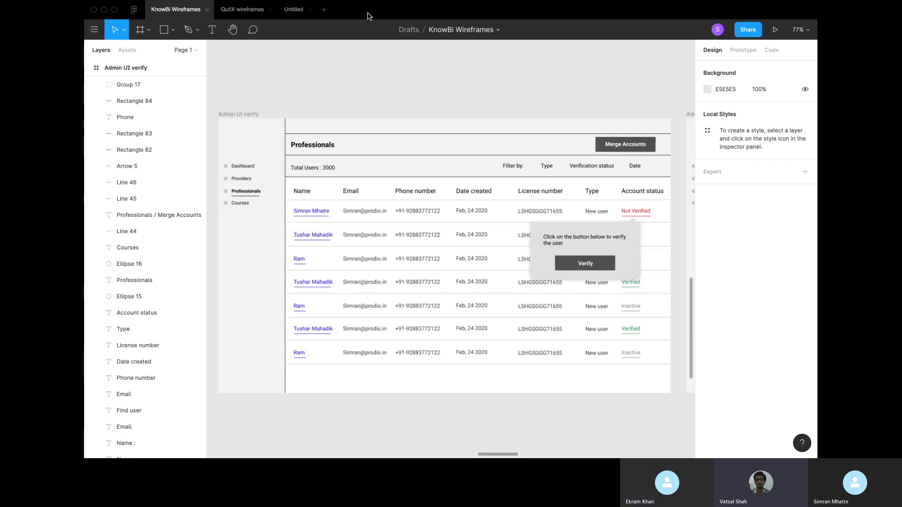
Step: Pan up to the LiveEvent - 1 form with Course Name, Credits and Session Schedule
{"action": "scroll", "coordinate": [374, 91], "scroll_direction": "up", "scroll_amount": 15}
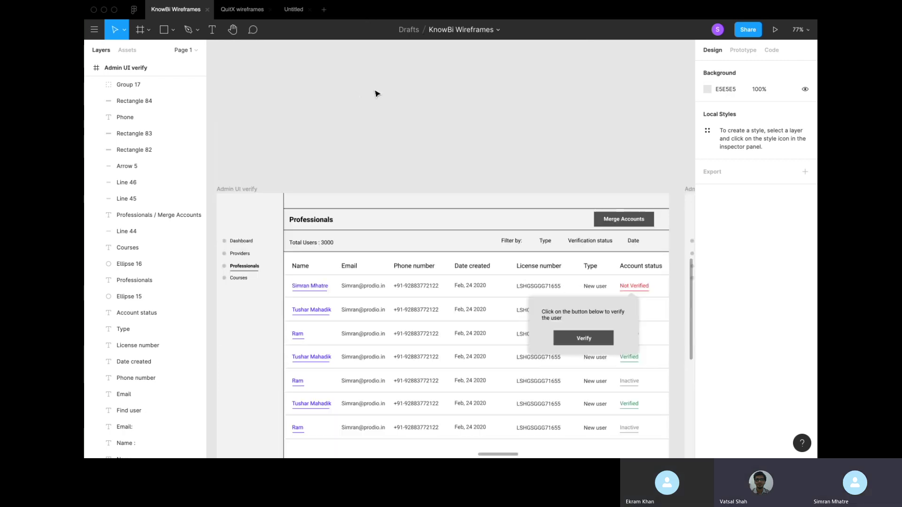
{"action": "scroll", "coordinate": [376, 93], "scroll_direction": "up", "scroll_amount": 10}
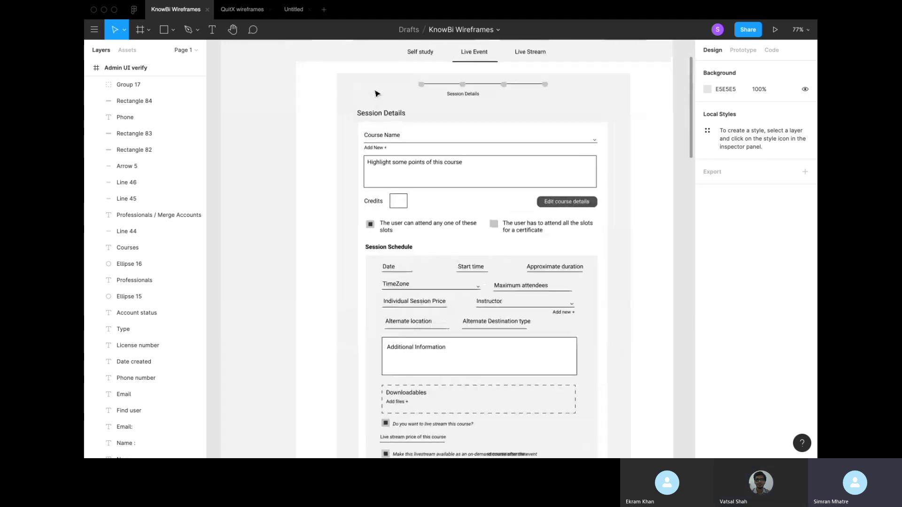
Step: Scroll the LiveEvent frame to review the live stream price, on-demand price and recording view limit fields
{"action": "scroll", "coordinate": [374, 93], "scroll_direction": "up", "scroll_amount": 3}
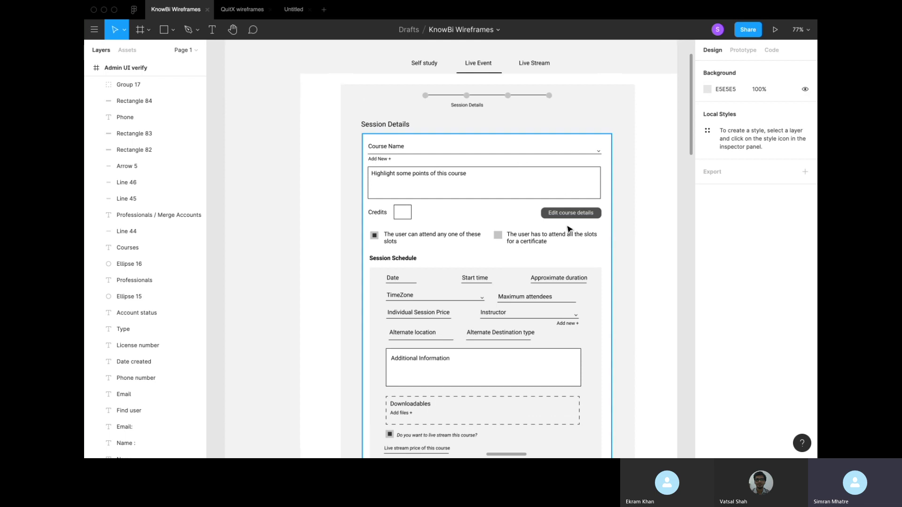
{"action": "scroll", "coordinate": [569, 229], "scroll_direction": "down", "scroll_amount": 1}
{"action": "scroll", "coordinate": [569, 229], "scroll_direction": "down", "scroll_amount": 2}
{"action": "scroll", "coordinate": [569, 229], "scroll_direction": "up", "scroll_amount": 3}
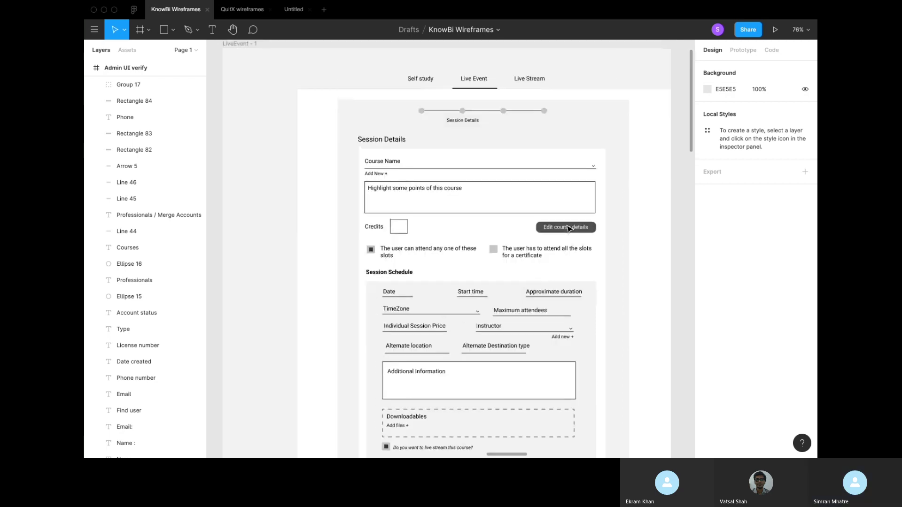
{"action": "scroll", "coordinate": [539, 87], "scroll_direction": "down", "scroll_amount": 5}
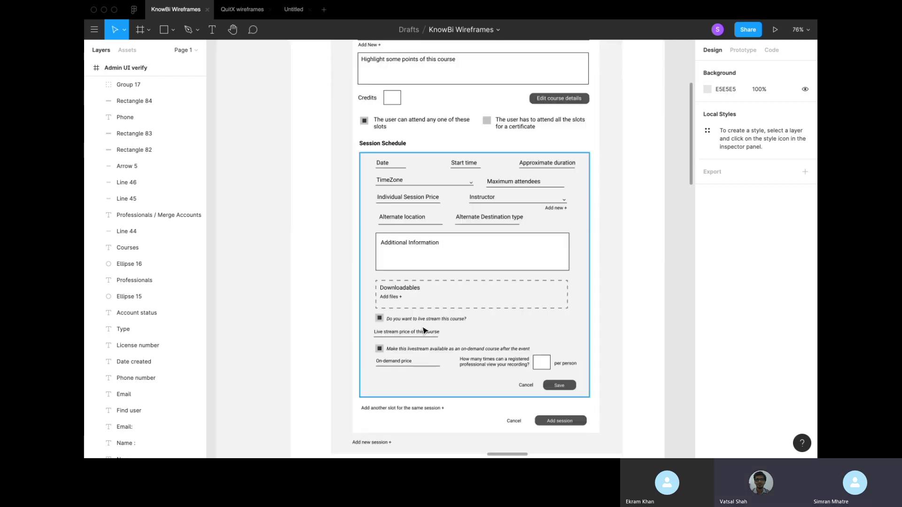
{"action": "scroll", "coordinate": [424, 330], "scroll_direction": "up", "scroll_amount": 5}
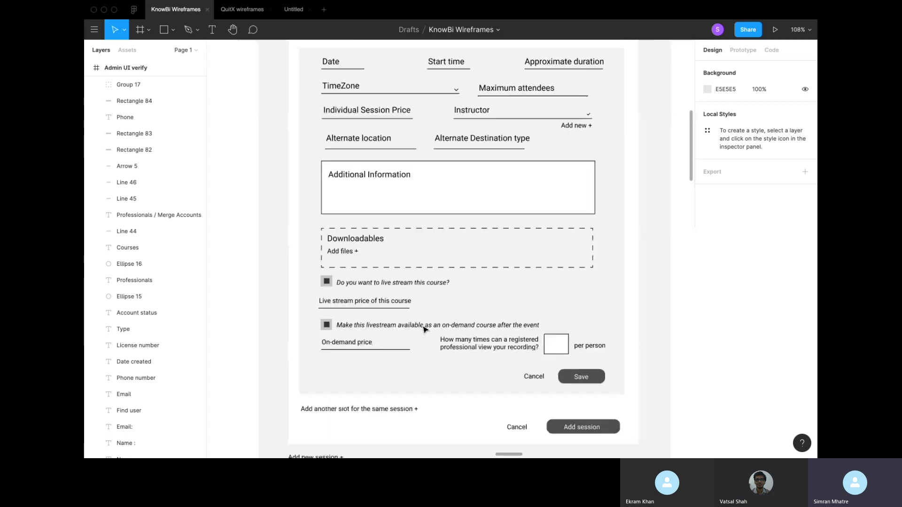
{"action": "scroll", "coordinate": [424, 330], "scroll_direction": "up", "scroll_amount": 3}
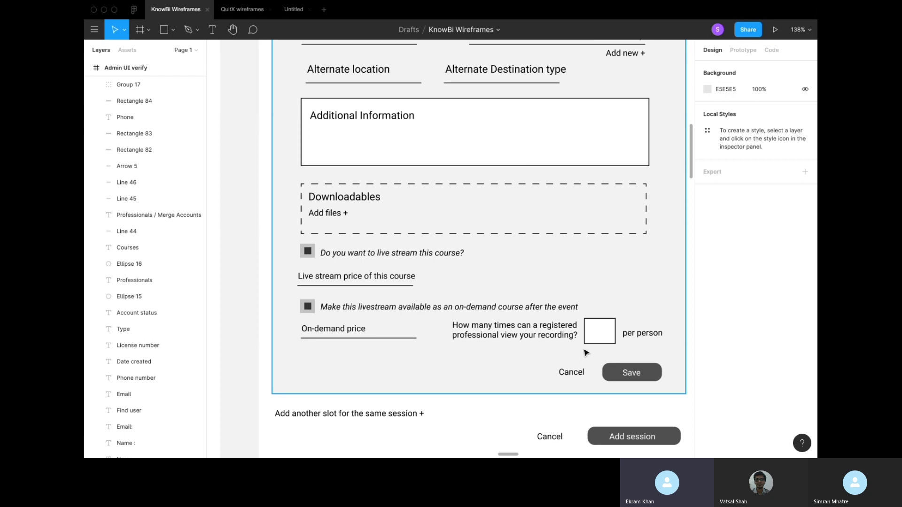
{"action": "scroll", "coordinate": [586, 353], "scroll_direction": "up", "scroll_amount": 2}
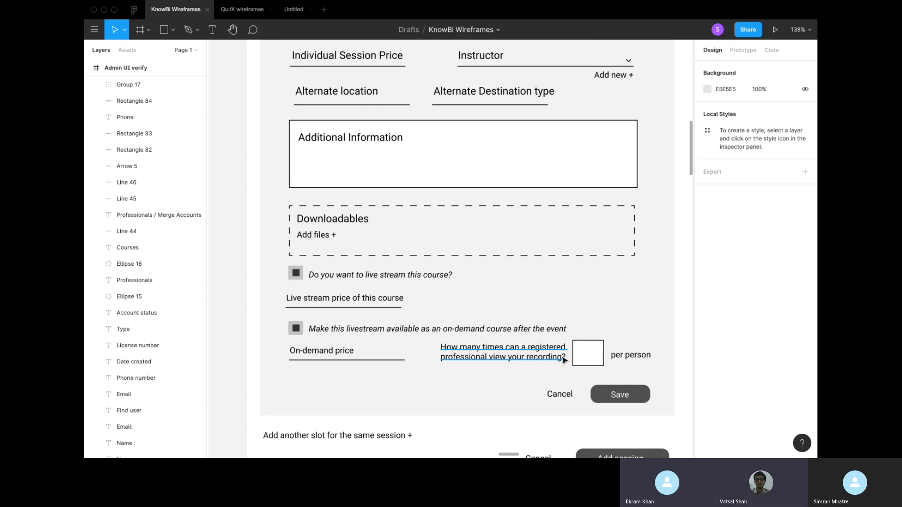
Step: Select the rectangle behind the LiveEvent session form
{"action": "left_click", "coordinate": [530, 430]}
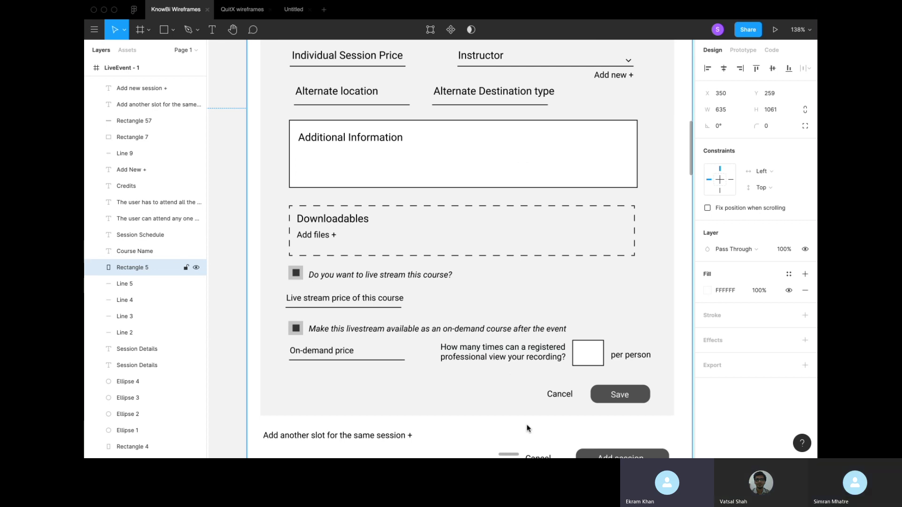
Step: Zoom out to 53% and deselect Rectangle 5 to view the whole LiveEvent - 1 wireframe
{"action": "scroll", "coordinate": [526, 424], "scroll_direction": "down", "scroll_amount": 5, "text": "ctrl"}
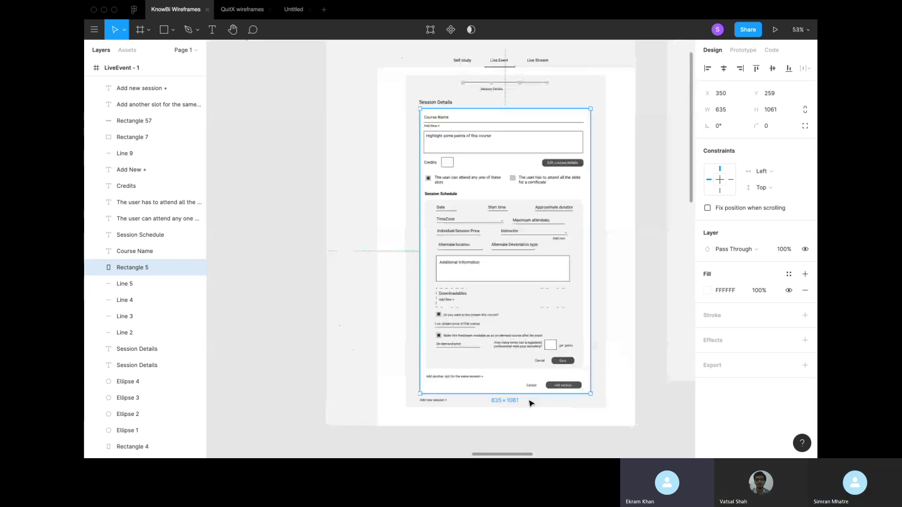
{"action": "left_click", "coordinate": [301, 347]}
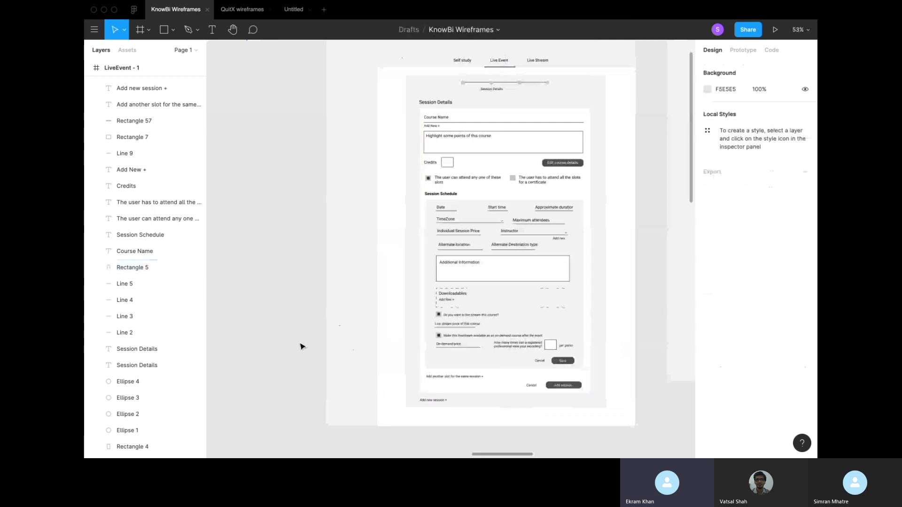